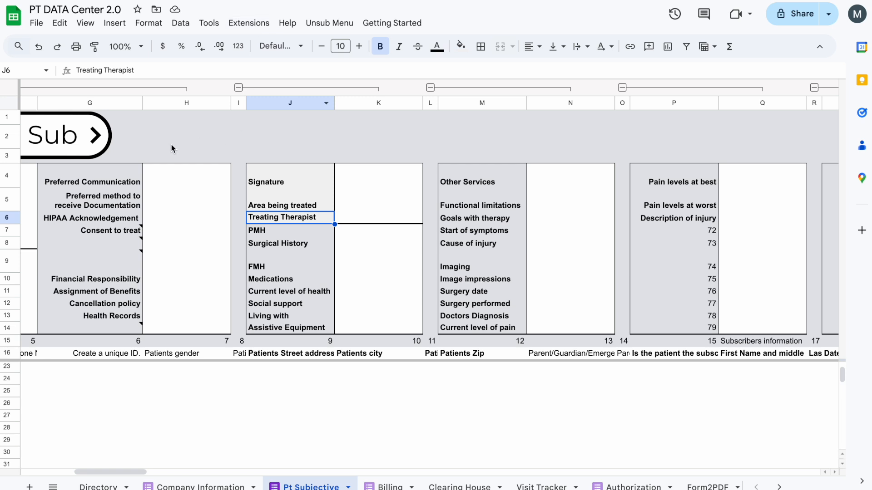
# On the Directory sheet, set the subfolder for saving new patient folders to PT 2025
pyautogui.click(101, 486)
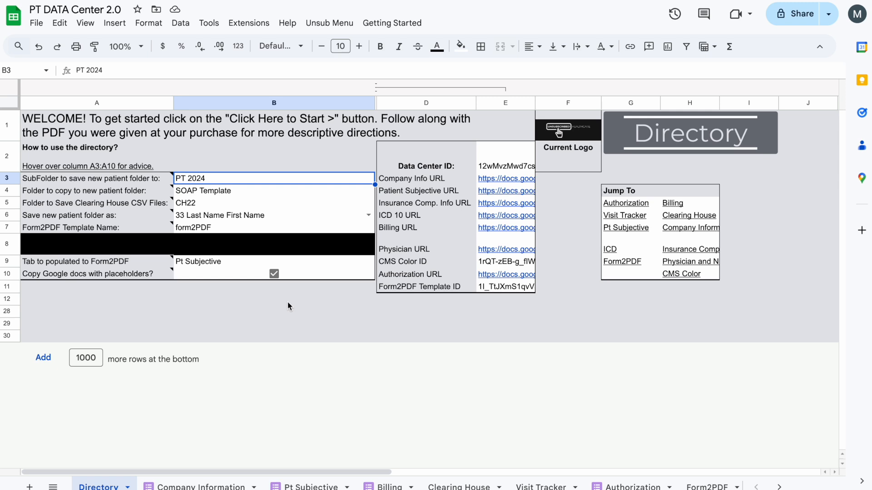
pyautogui.click(327, 317)
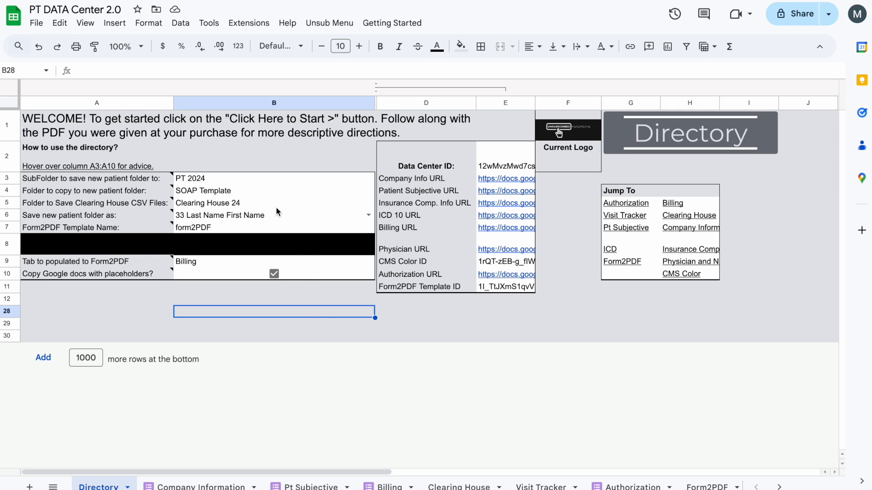
pyautogui.doubleClick(260, 178)
pyautogui.press('BackSpace')
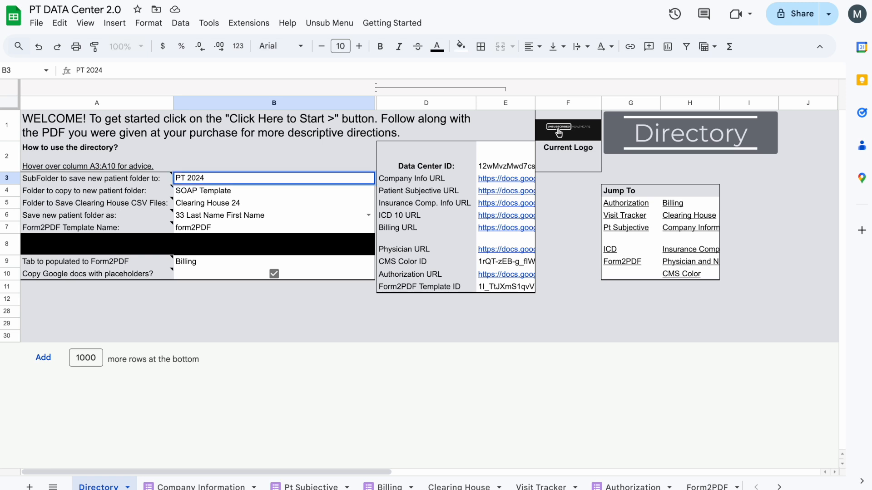
pyautogui.write('5')
pyautogui.press('Return')
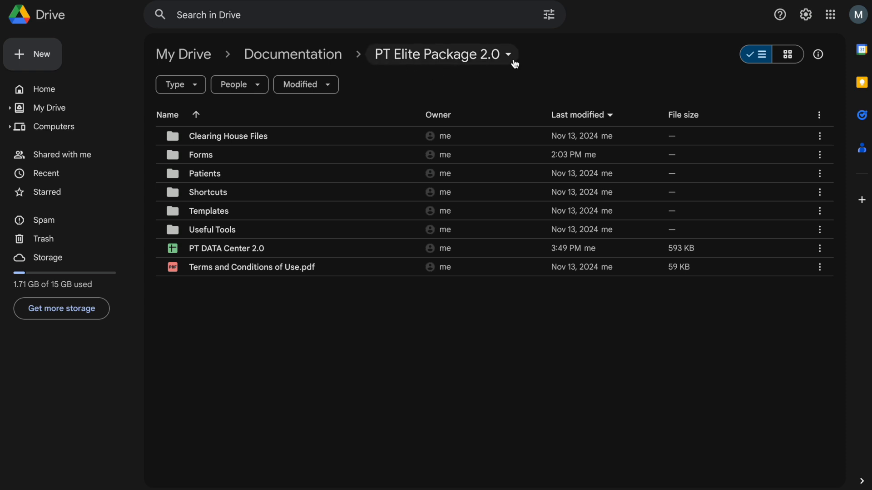
# Look through the Patients and Templates folders of PT Elite Package 2.0 in Google Drive
pyautogui.doubleClick(226, 176)
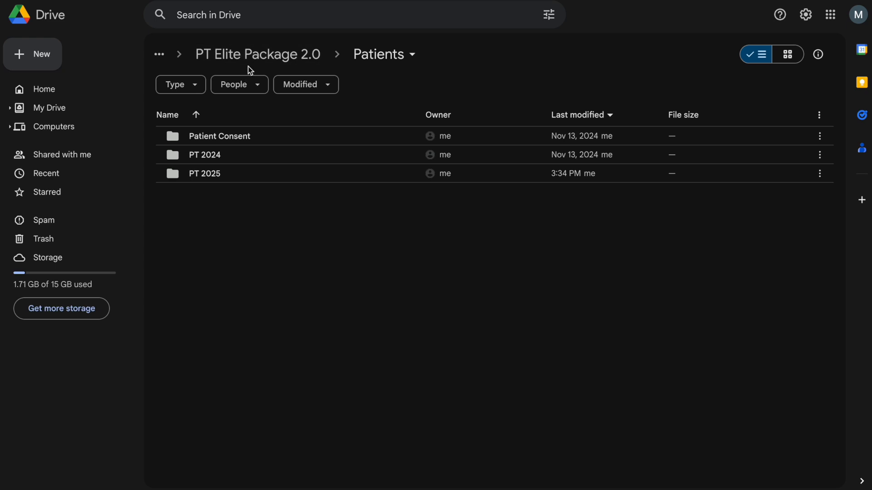
pyautogui.click(248, 63)
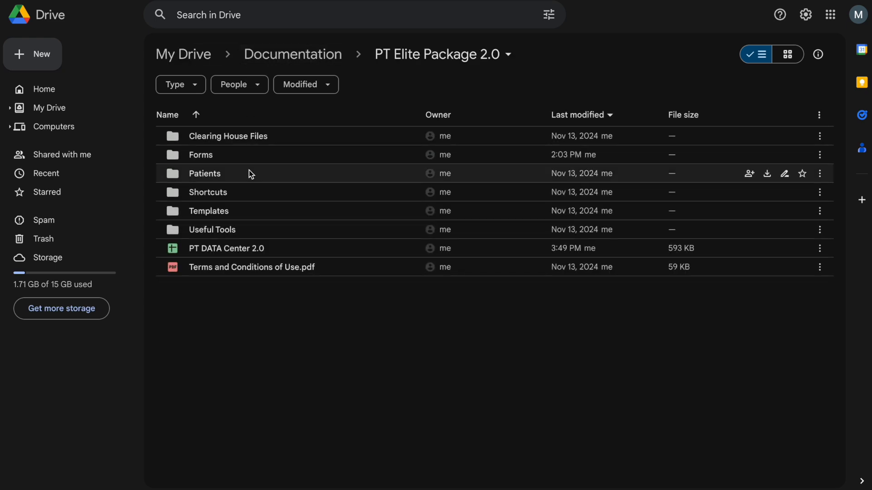
pyautogui.doubleClick(227, 210)
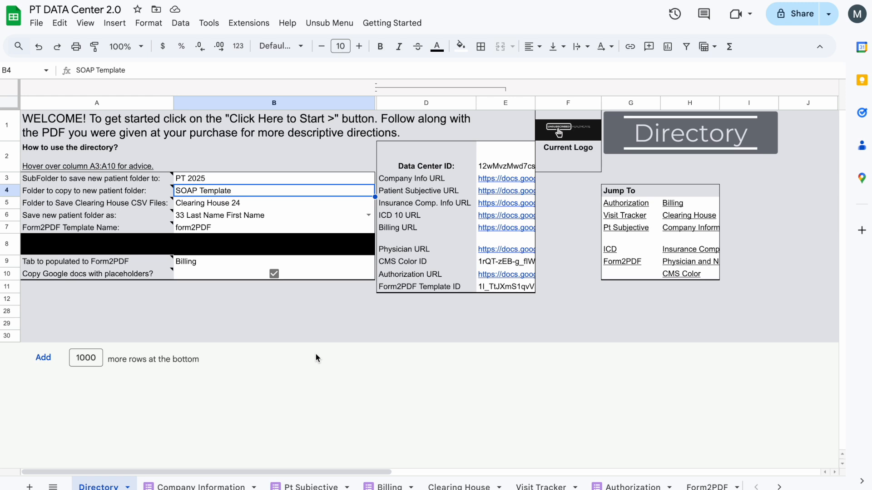
# Check the exact name of the Clearing House 24 folder inside Clearing House Files in Drive, and return to the Directory sheet
pyautogui.press('Down')
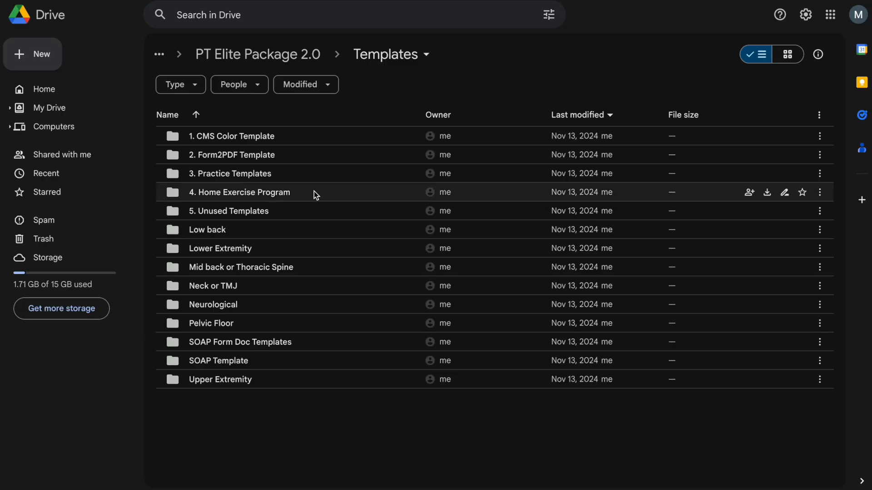
pyautogui.click(250, 55)
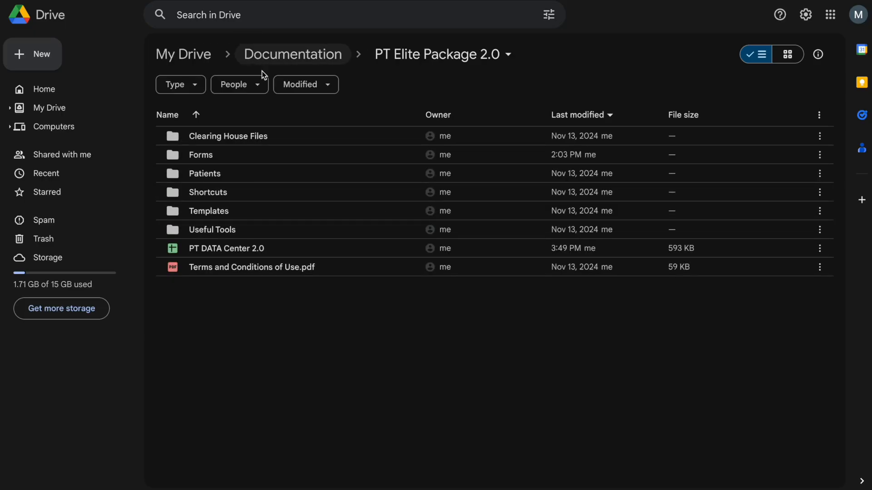
pyautogui.doubleClick(255, 141)
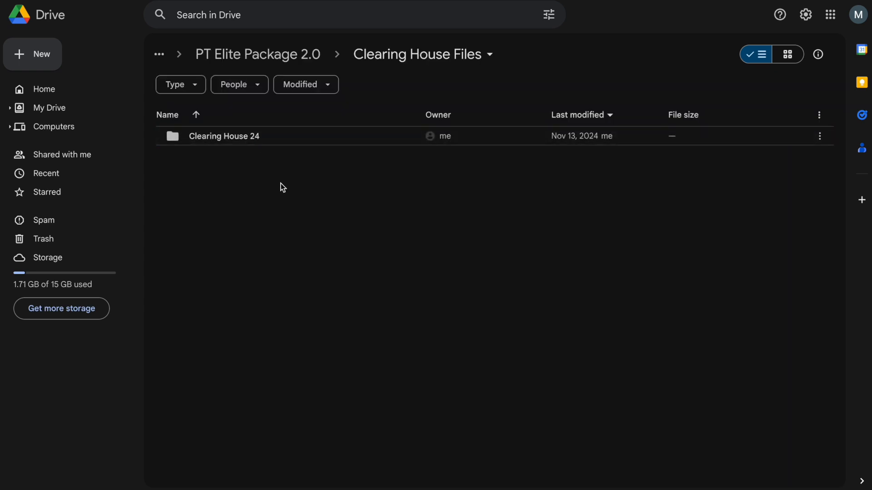
pyautogui.rightClick(239, 142)
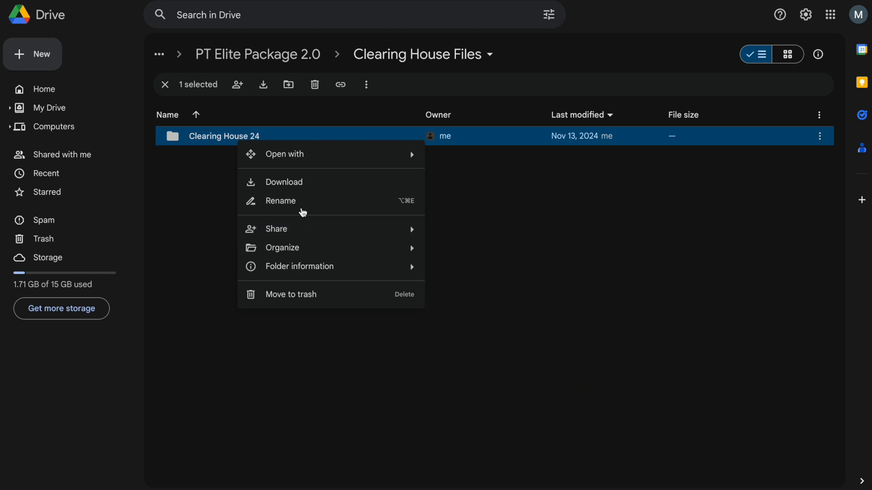
pyautogui.click(303, 209)
pyautogui.click(463, 280)
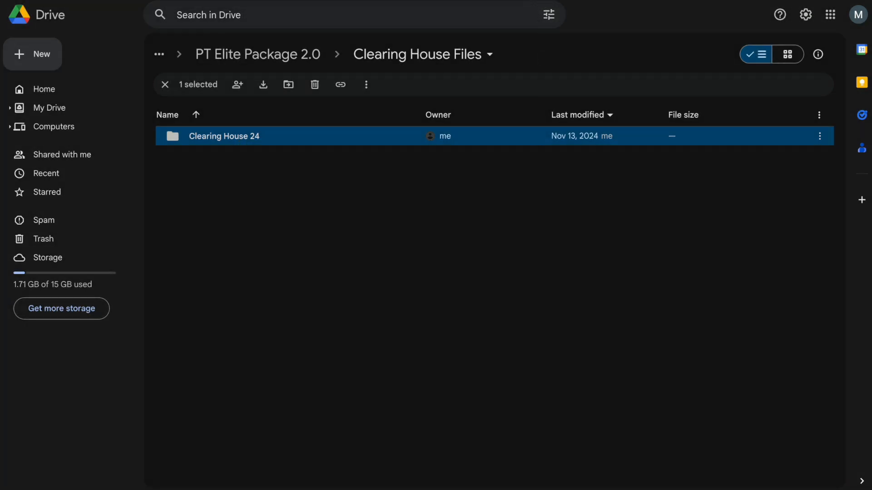
pyautogui.hotkey('ctrl', 'Tab')
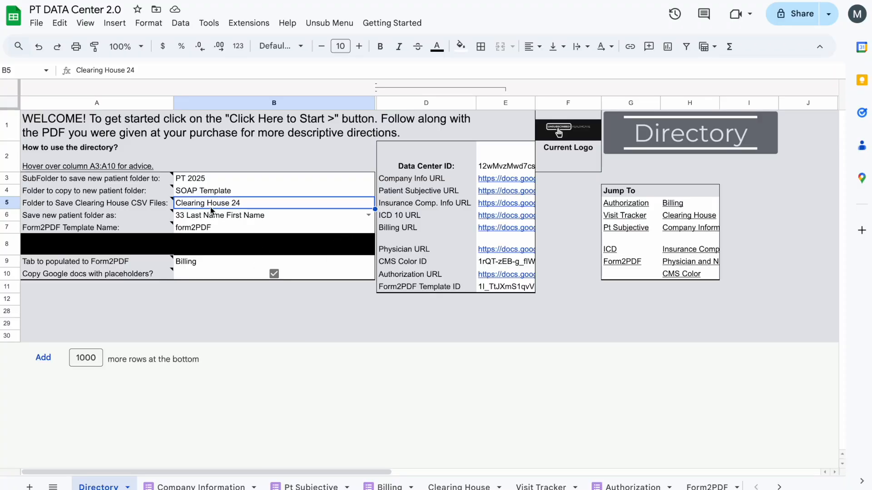
# Review the naming formats for new patient folders and keep 33 Last Name First Name
pyautogui.click(243, 212)
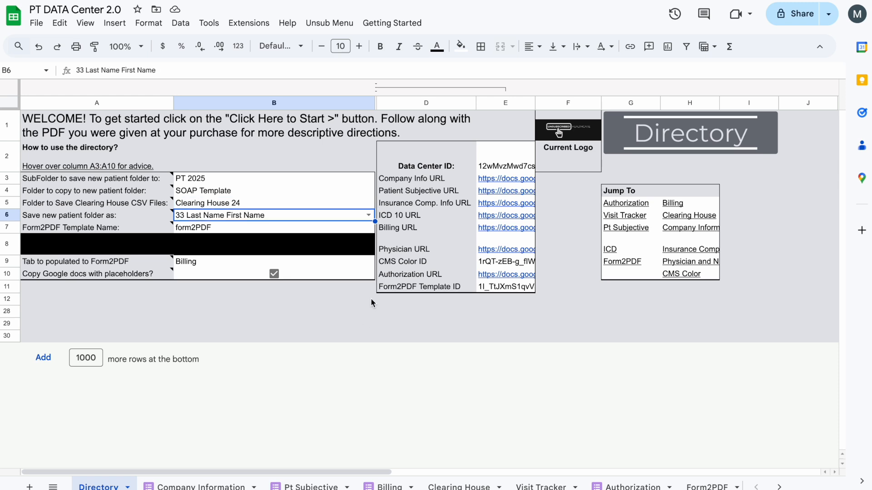
pyautogui.click(369, 216)
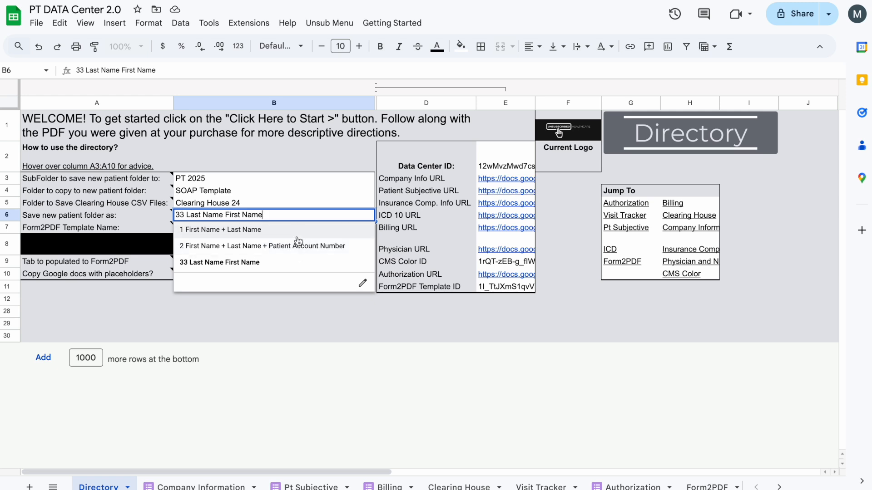
pyautogui.press('Return')
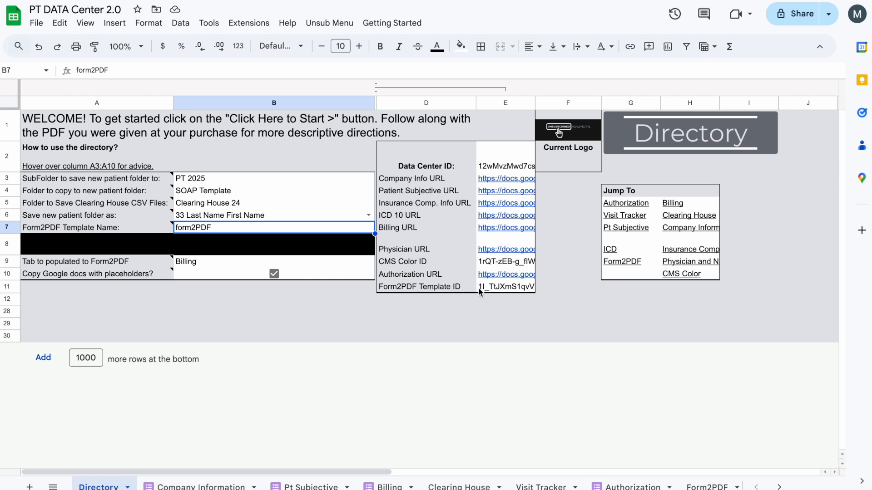
# Set the tab that populates Form2PDF to Pt Subjective, using the exact name of that sheet
pyautogui.click(497, 291)
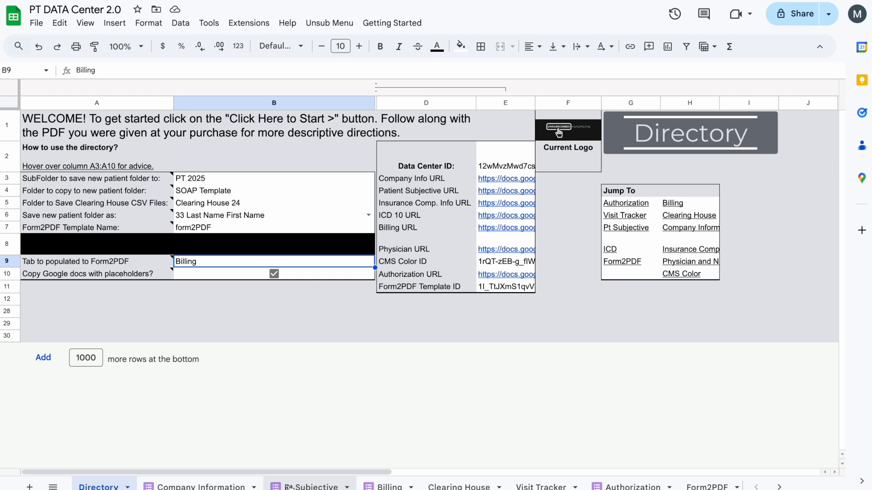
pyautogui.write('Pt Subjective')
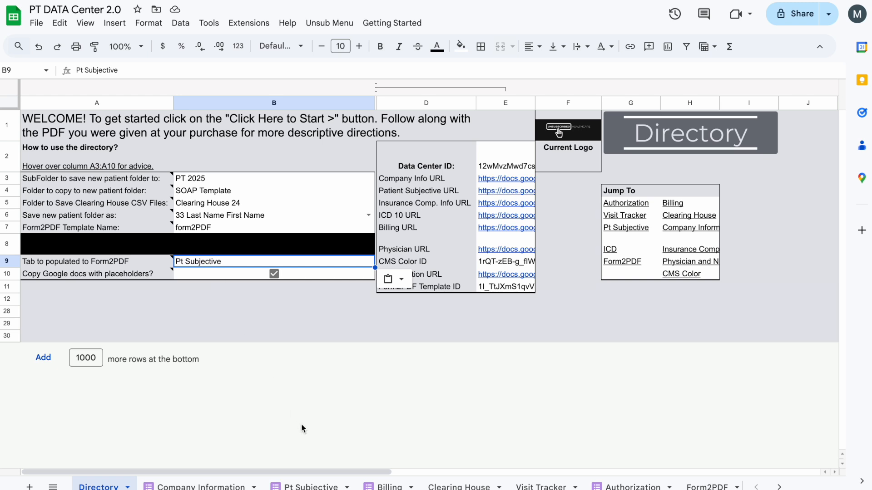
pyautogui.rightClick(290, 486)
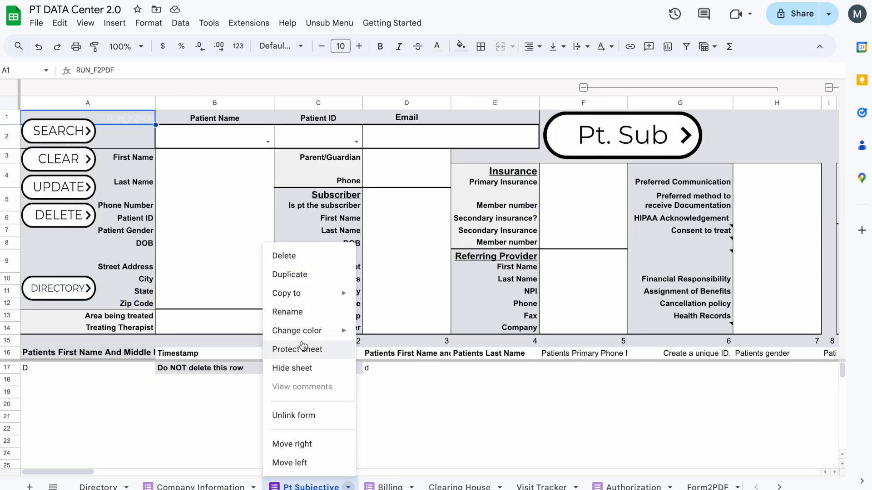
pyautogui.click(300, 313)
pyautogui.hotkey('ctrl', 'c')
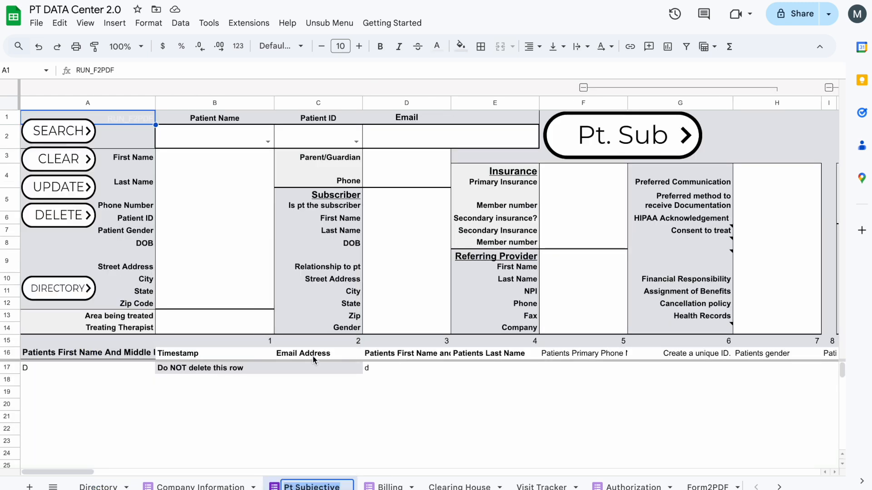
pyautogui.click(100, 487)
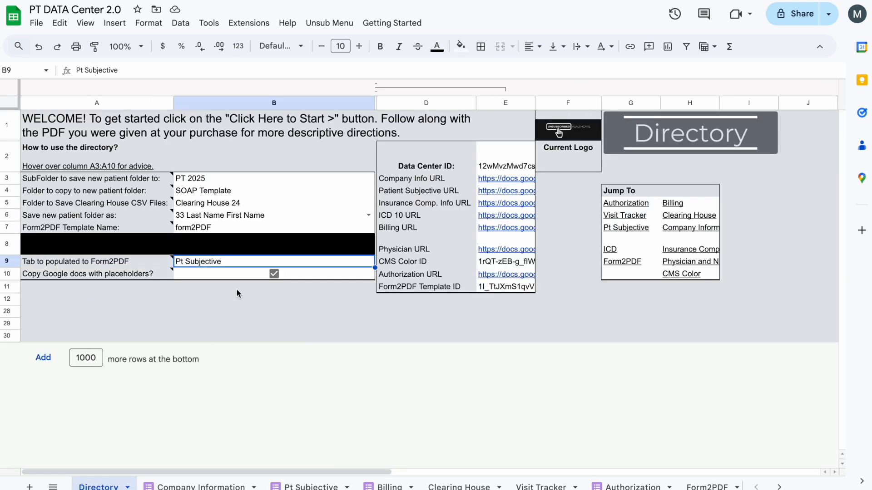
pyautogui.hotkey('ctrl', 'v')
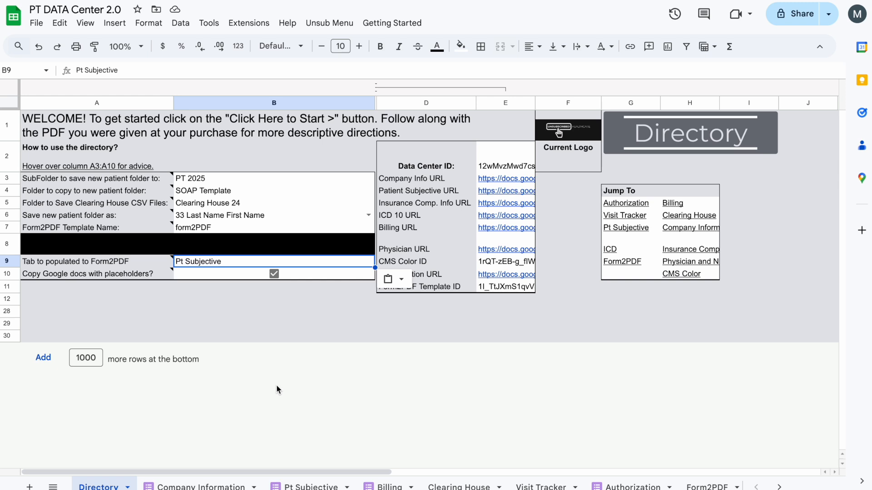
# Compare the placeholders in the Template Example document with the Place Holder list on the Form2PDF sheet
pyautogui.click(345, 272)
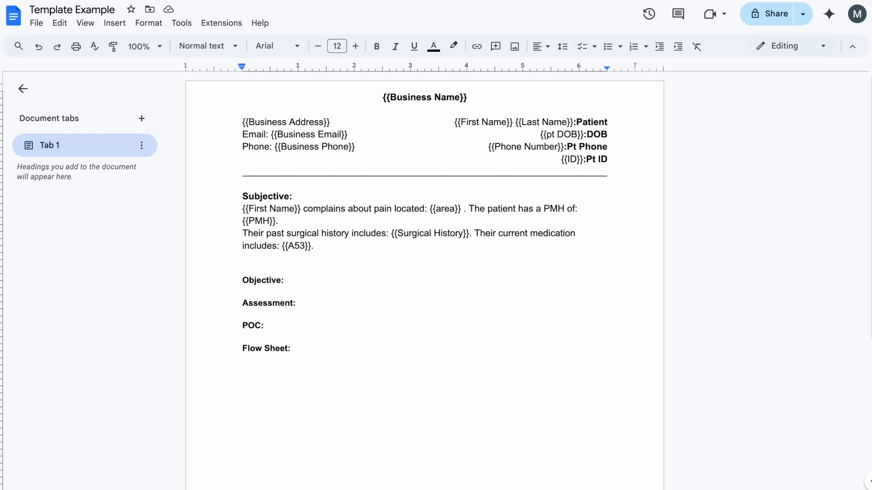
pyautogui.click(376, 0)
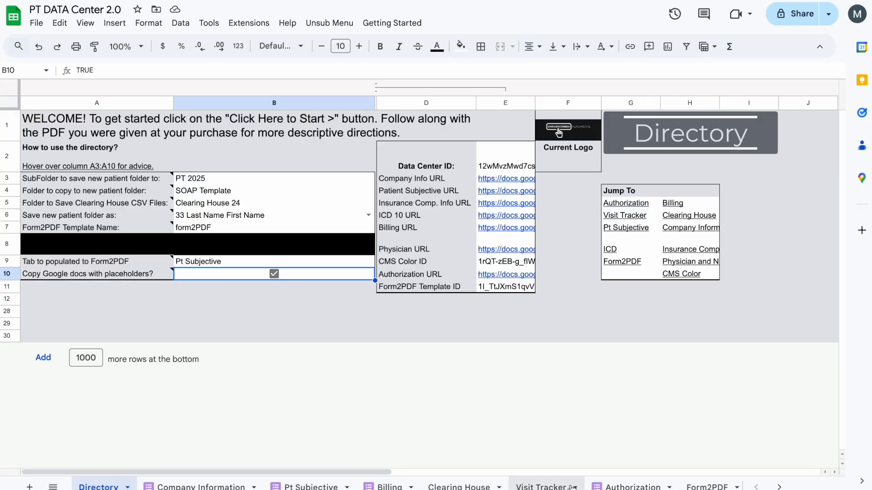
pyautogui.hscroll(2, 572, 487)
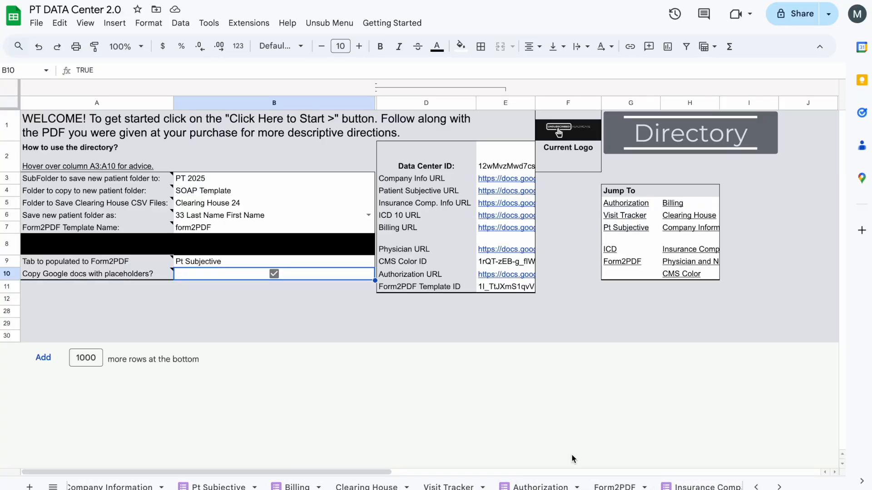
pyautogui.click(614, 486)
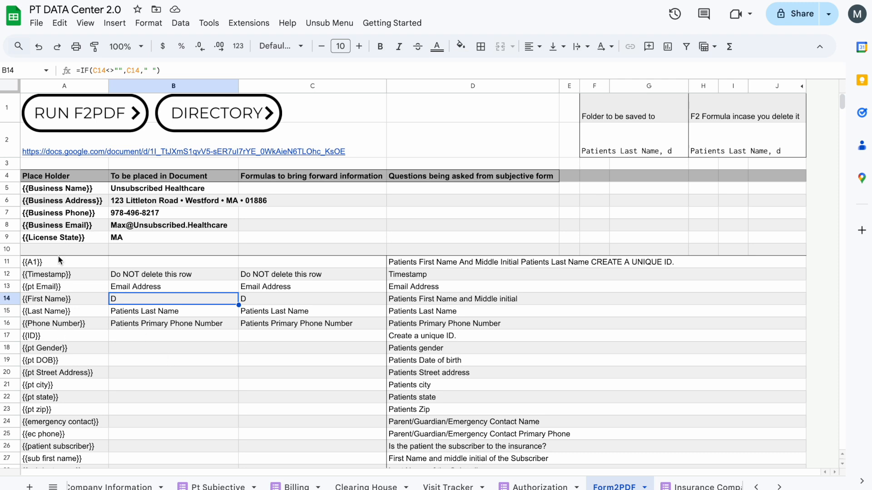
pyautogui.click(334, 1)
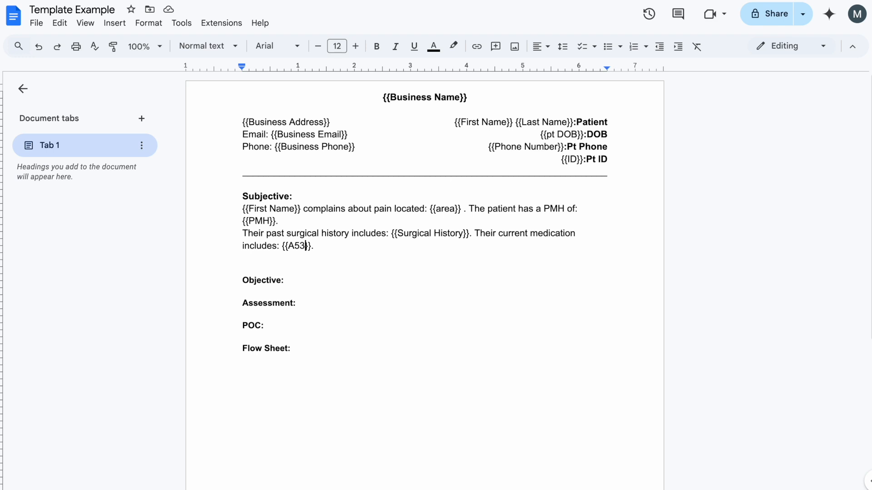
pyautogui.click(300, 1)
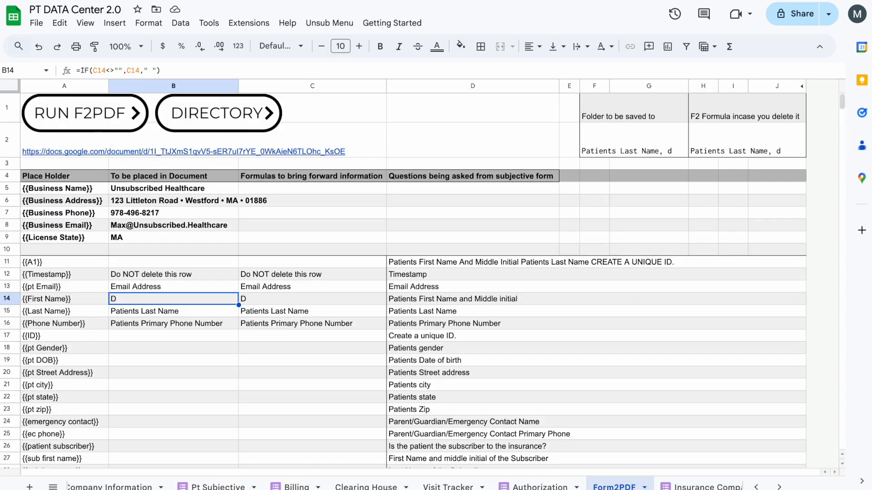
pyautogui.click(213, 1)
pyautogui.click(295, 1)
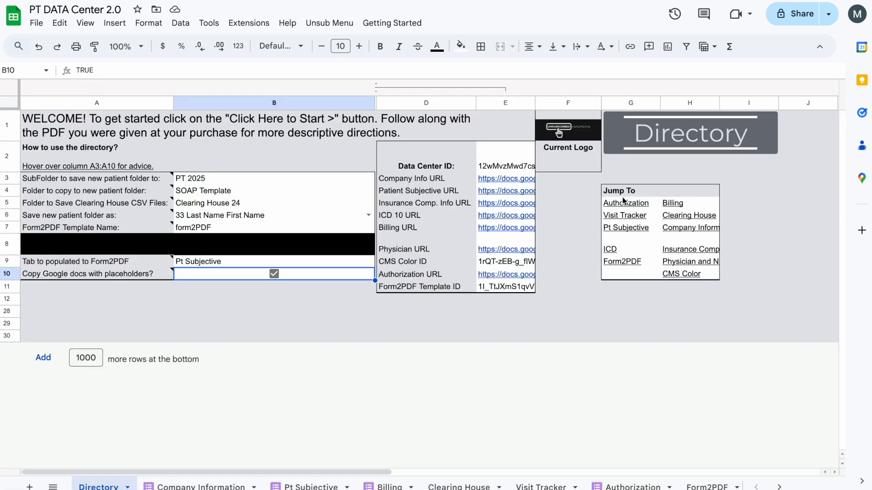
# Examine the Jump To links on the Directory sheet alongside the workbook's list of sheets
pyautogui.click(622, 195)
pyautogui.moveTo(653, 199)
pyautogui.click(690, 179)
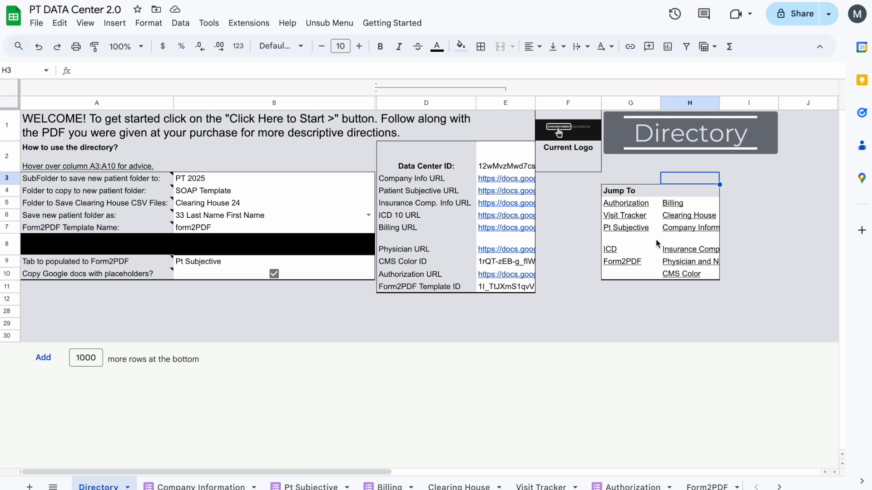
pyautogui.click(733, 249)
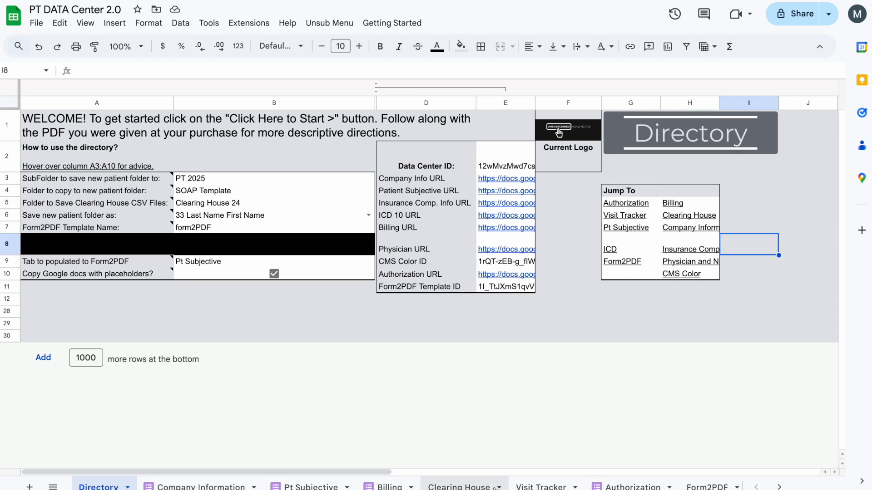
pyautogui.hscroll(7, 484, 488)
pyautogui.hscroll(-7, 484, 488)
pyautogui.hscroll(7, 484, 488)
pyautogui.hscroll(-7, 484, 488)
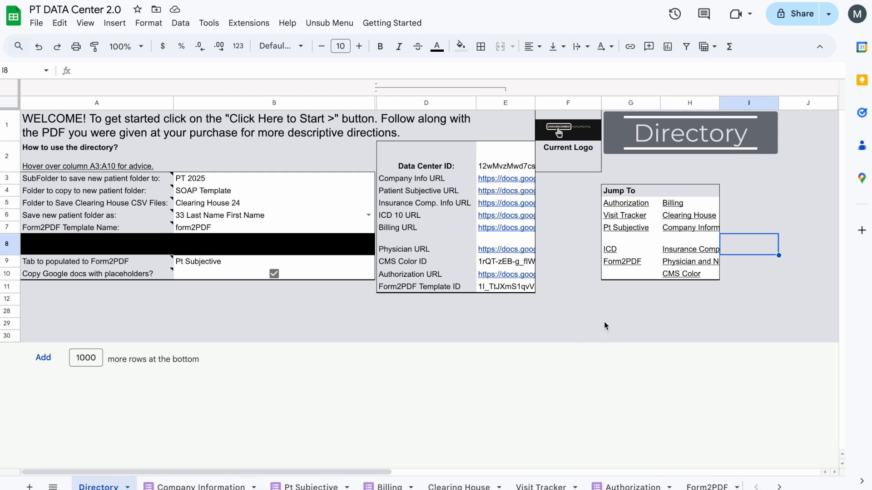
# Jump from the Directory to the Form2PDF sheet and return to the Directory
pyautogui.click(626, 265)
pyautogui.click(641, 279)
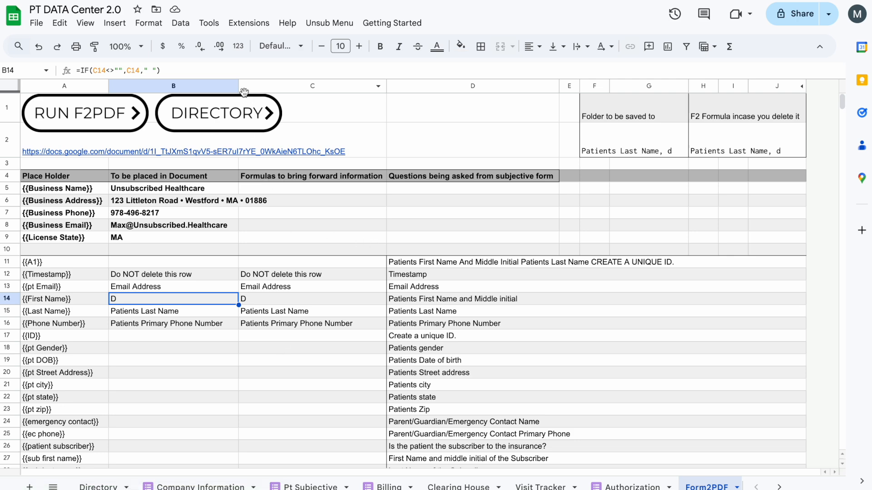
pyautogui.click(237, 113)
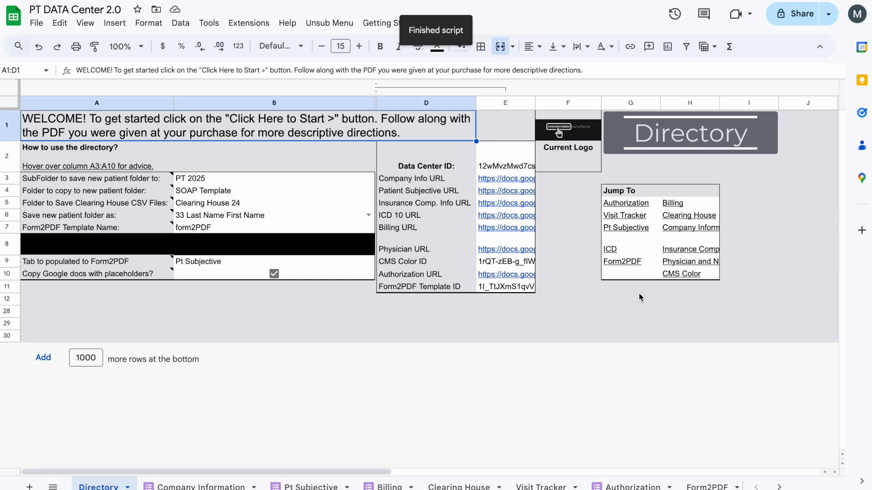
# Try the Upload Logo script for all Google Sheets in the Templates folder, leaving the image URL empty
pyautogui.click(565, 126)
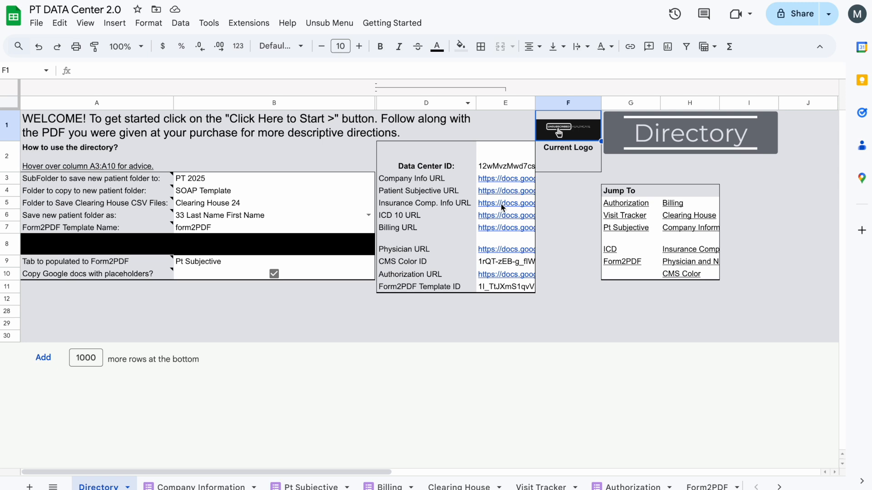
pyautogui.click(402, 26)
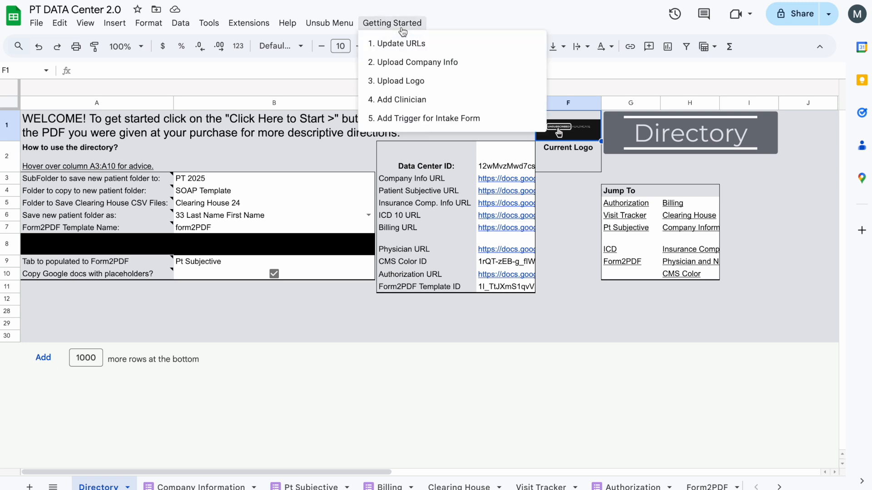
pyautogui.click(396, 81)
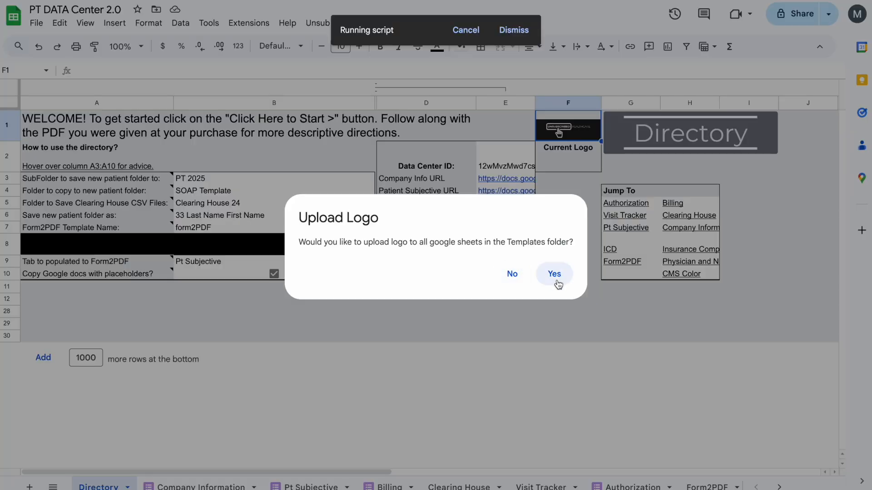
pyautogui.click(556, 278)
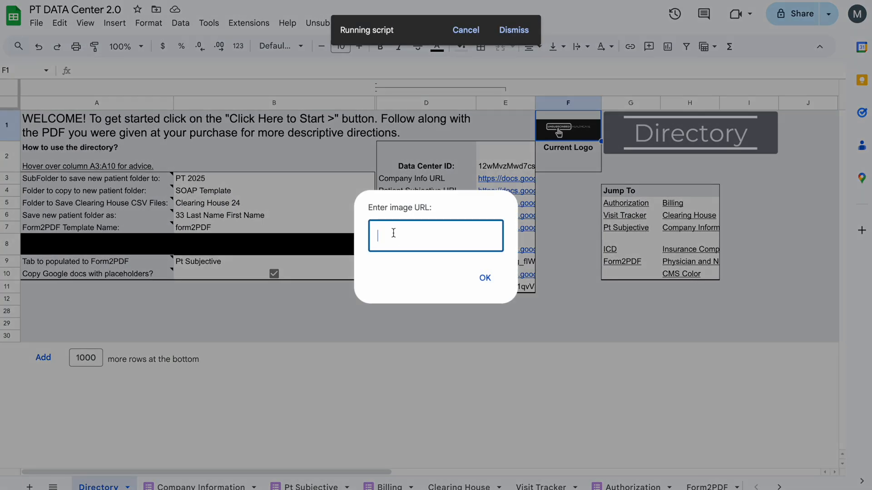
pyautogui.click(485, 279)
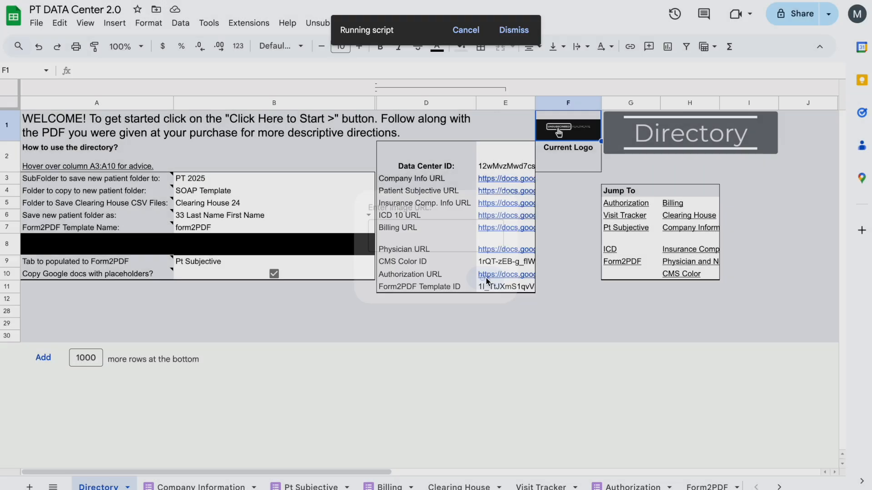
pyautogui.click(539, 258)
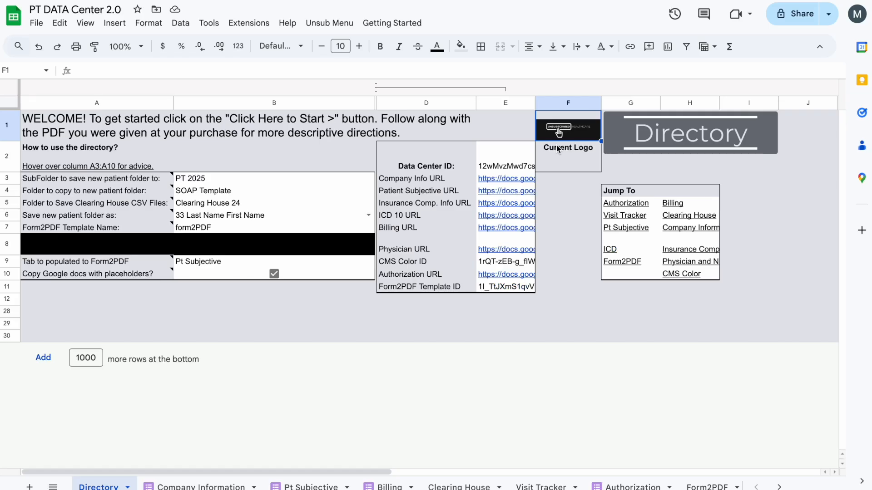